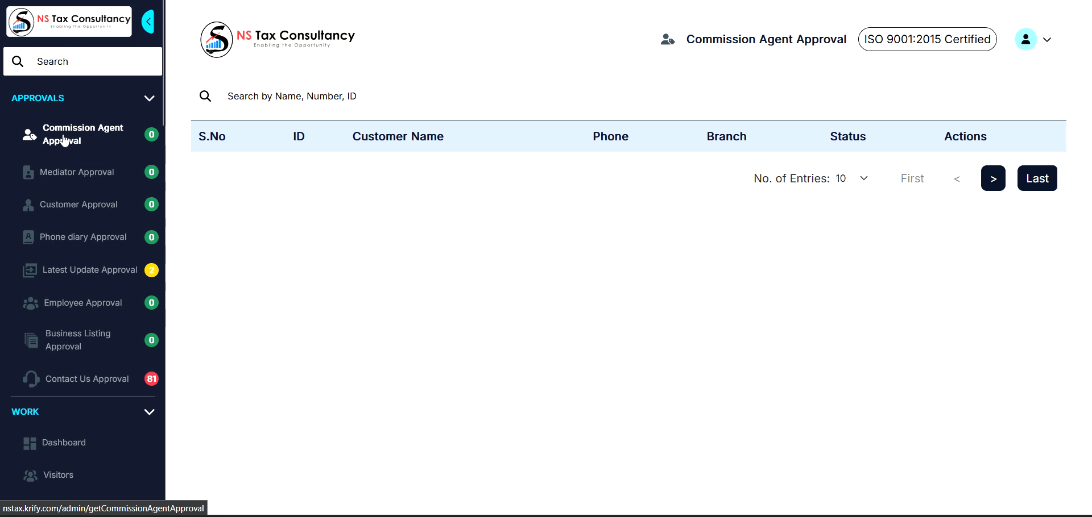
Refresh the Commission Agent Approval list, which is empty, before going to the Register page.
left_click(65, 141)
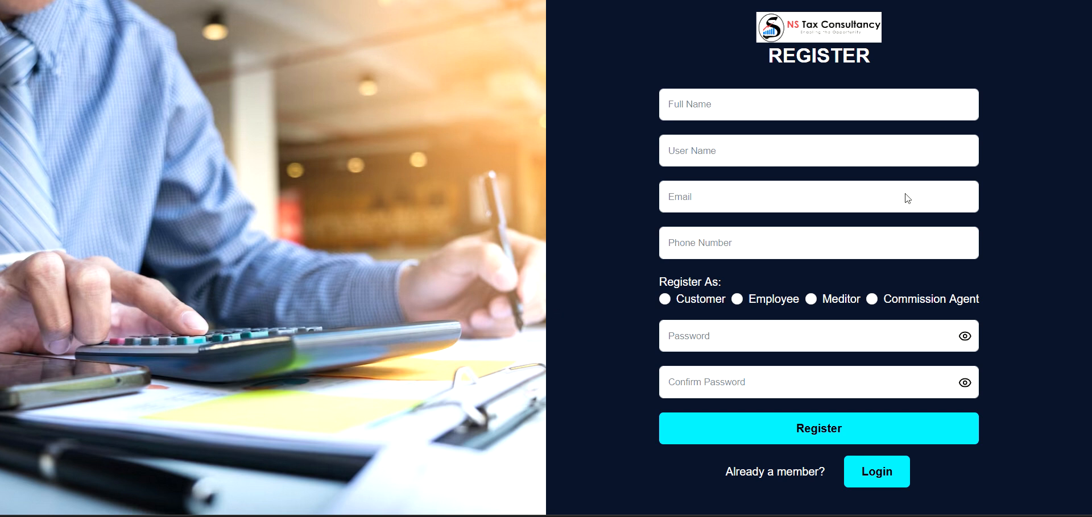
Enter the new agent's full name and a username, correcting a mistyped last digit.
left_click(731, 114)
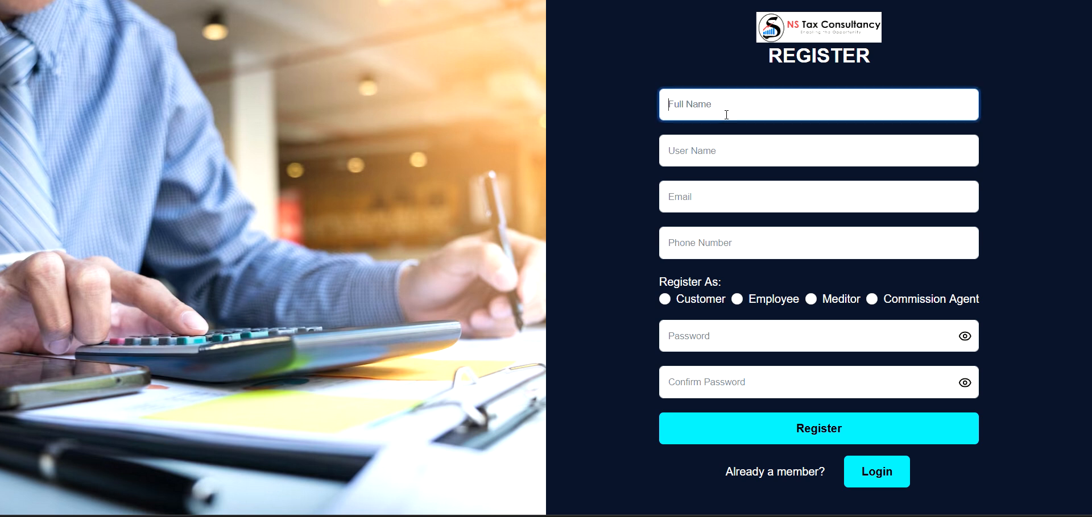
left_click(632, 162)
left_click(726, 102)
type("Srikanth")
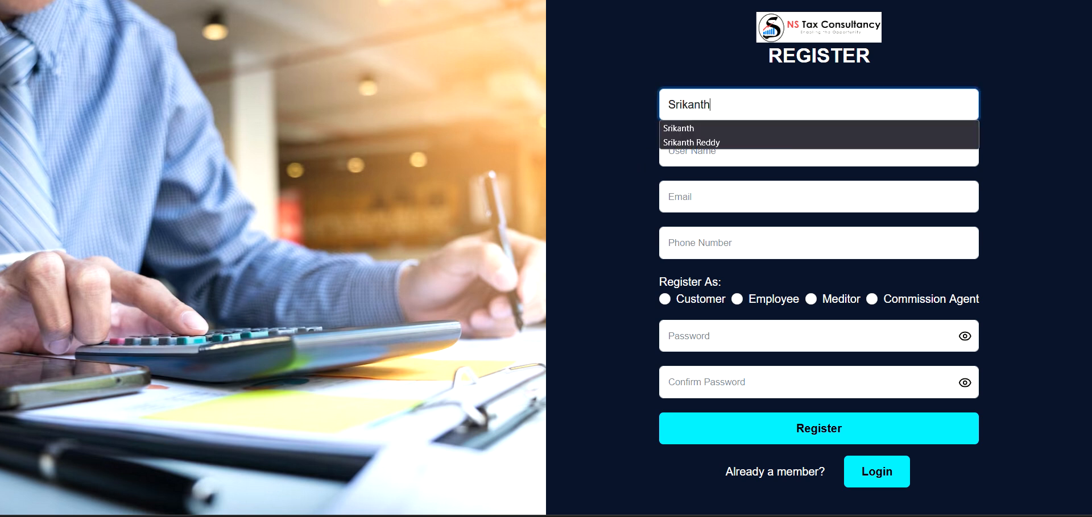
left_click(644, 114)
left_click(689, 154)
type("S")
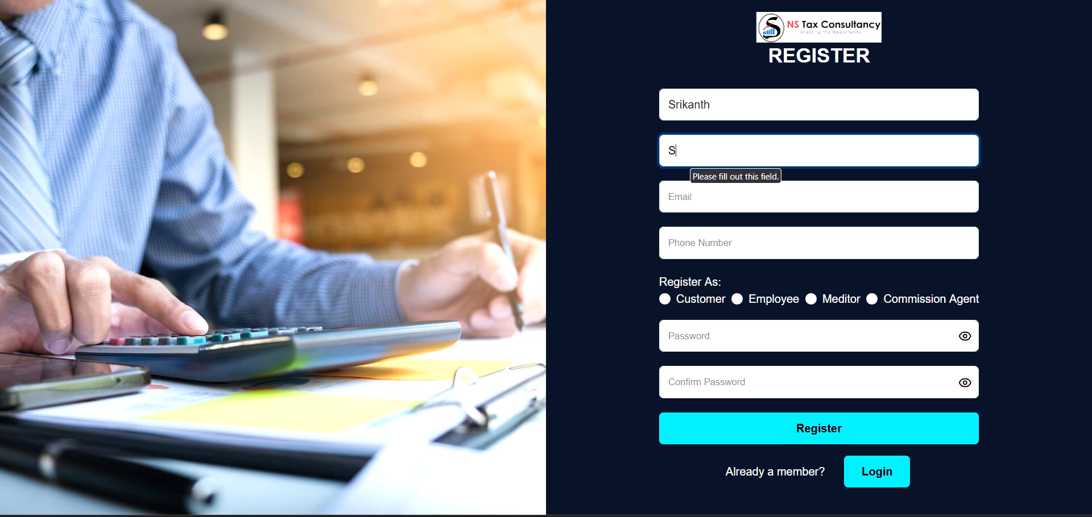
type("rikanth")
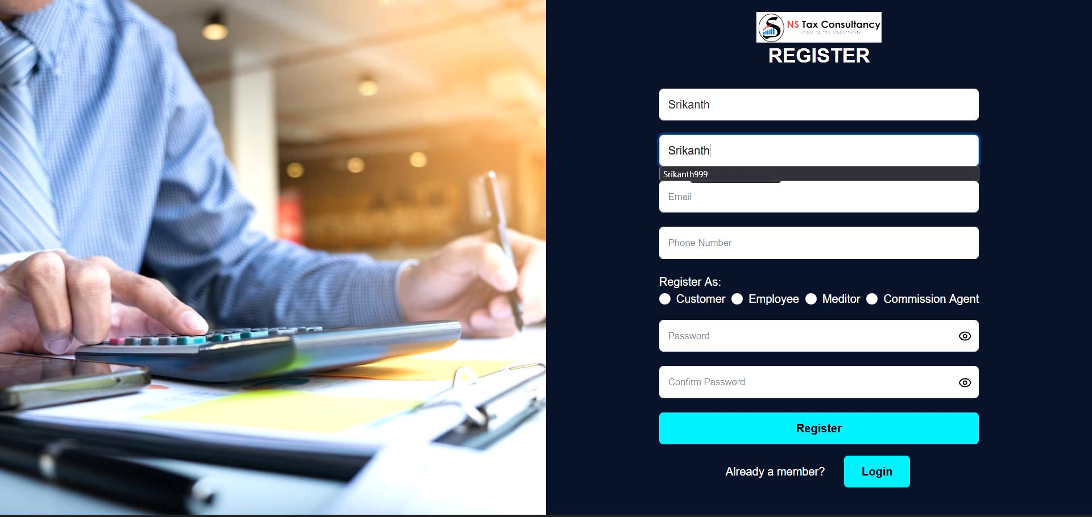
type("4988")
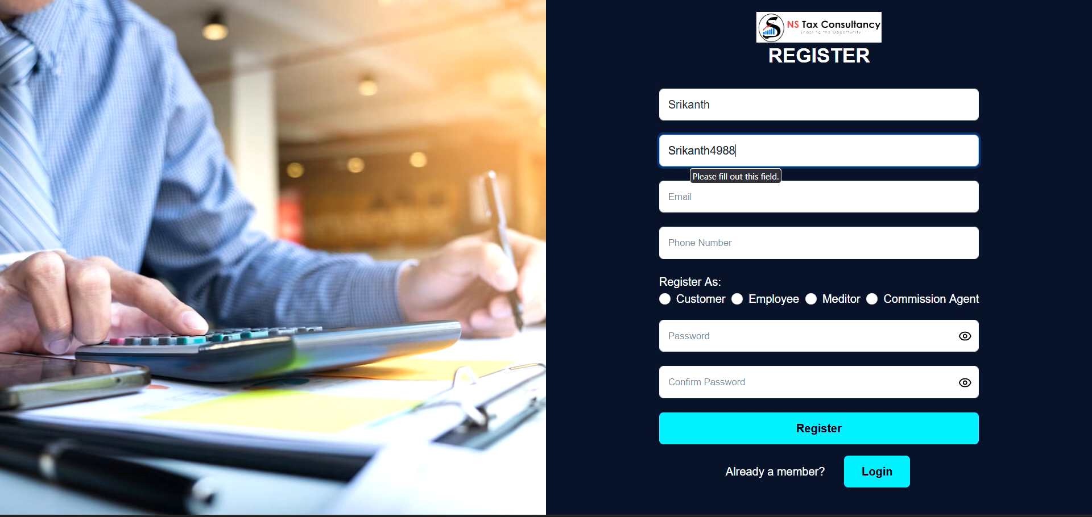
Fill in the agent's e-mail address and phone number.
left_click(684, 196)
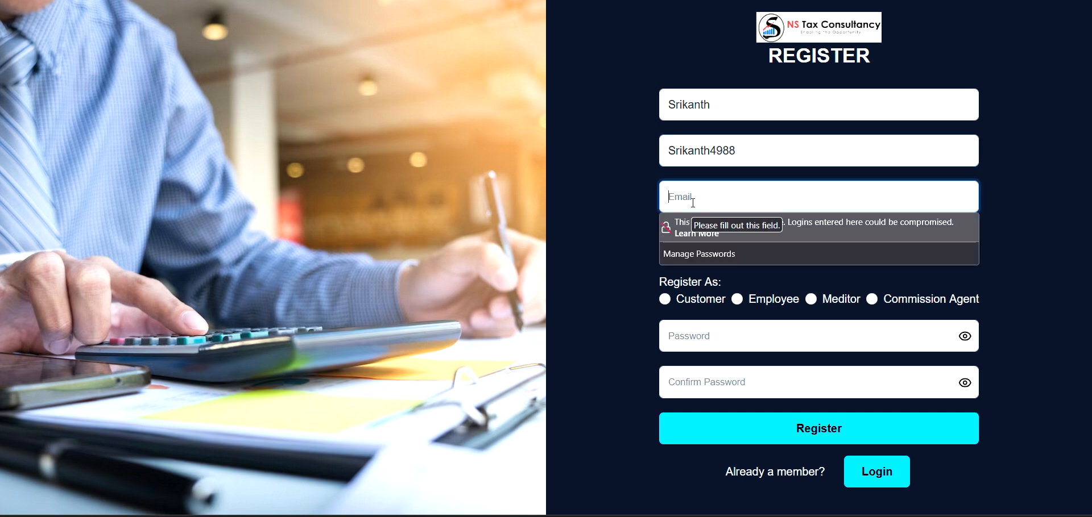
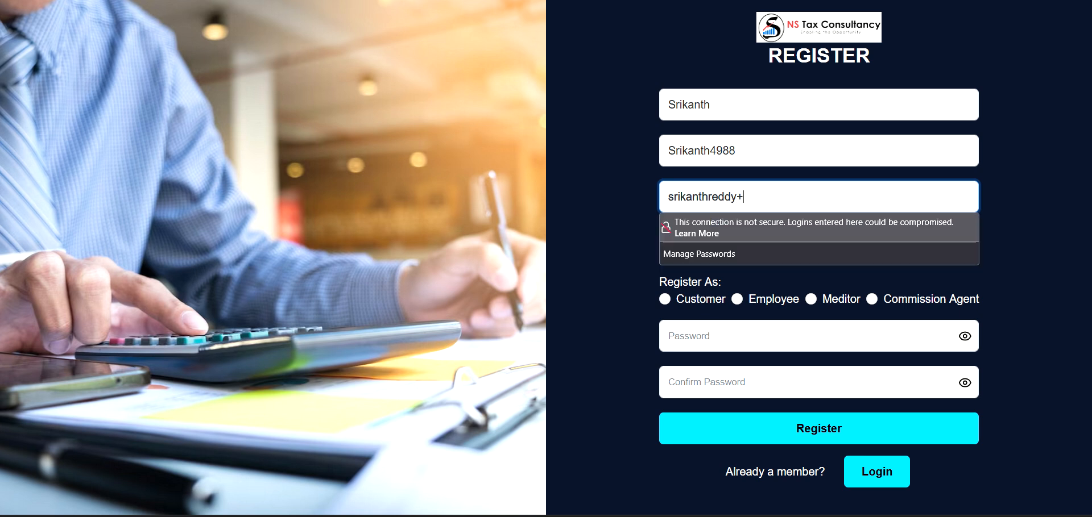
left_click(720, 243)
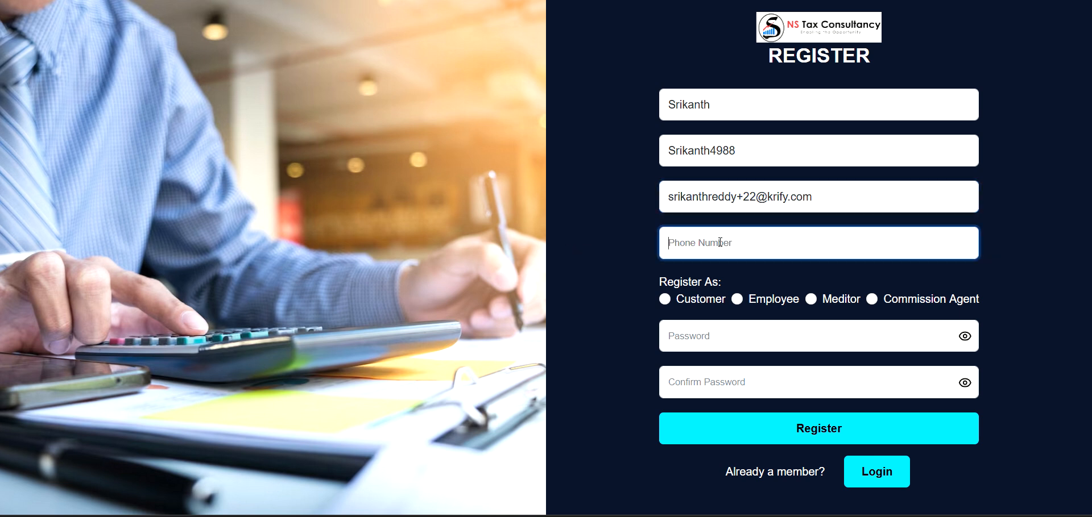
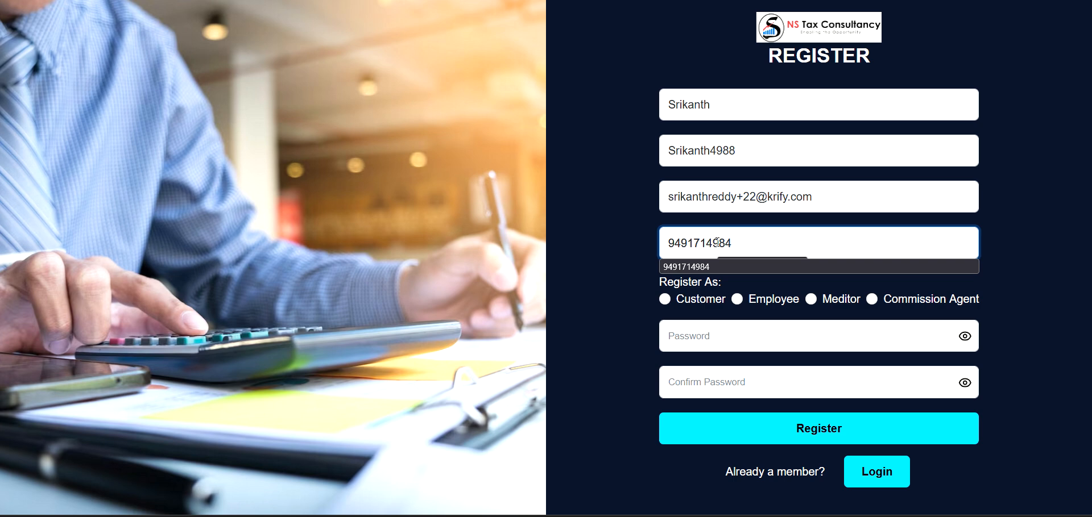
left_click(629, 275)
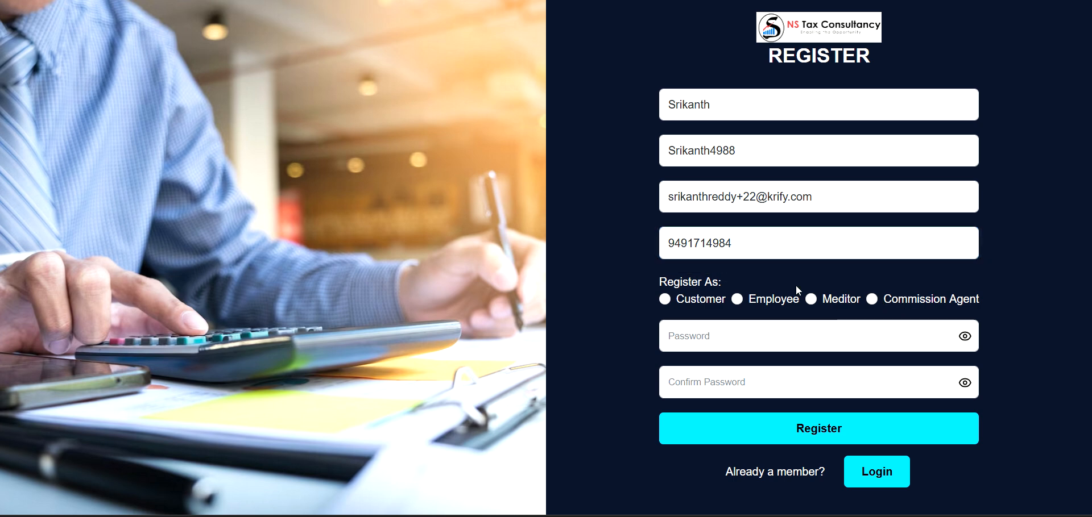
Choose the Commission Agent role and enter the same password in Password and Confirm Password.
left_click(872, 299)
left_click(786, 337)
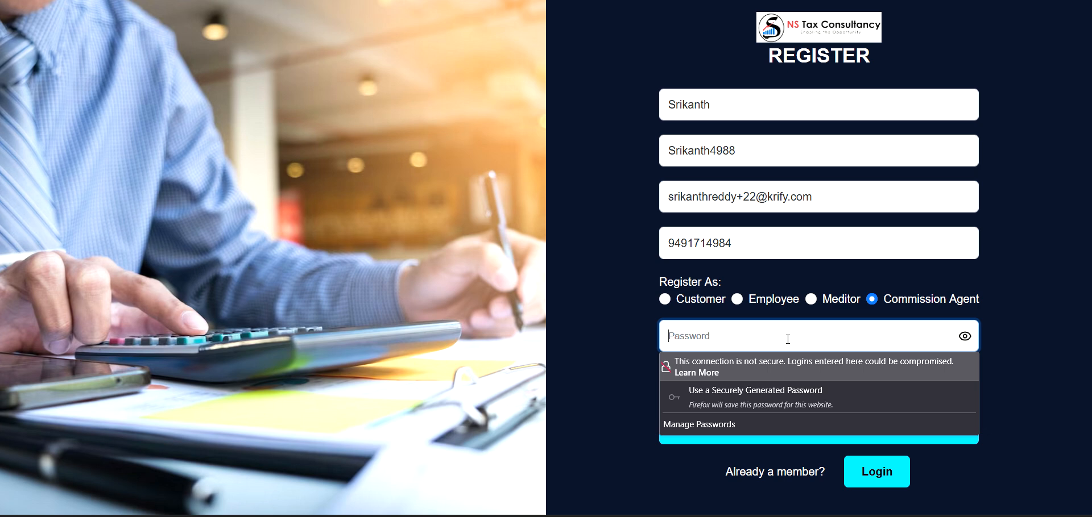
type("Test@1234")
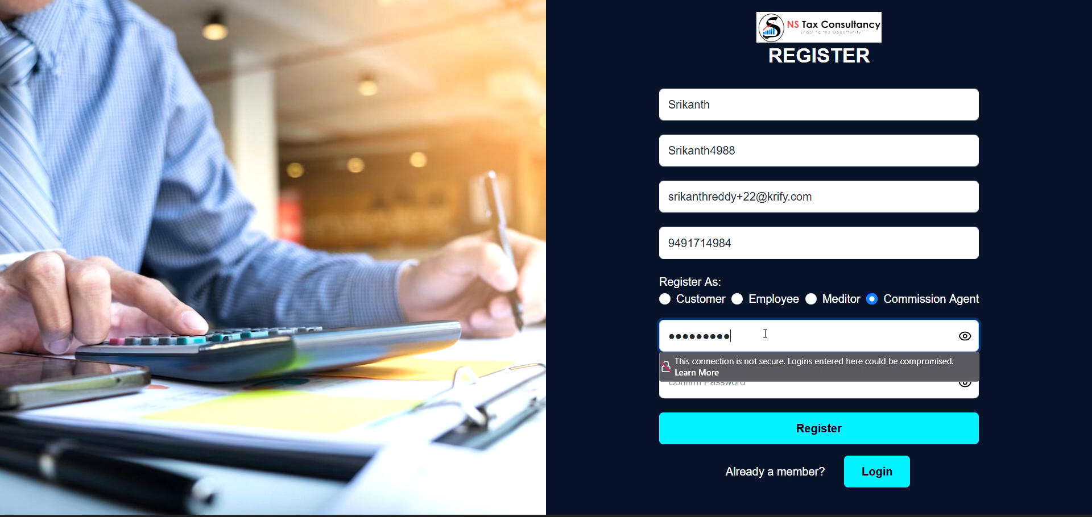
left_click(603, 338)
left_click(965, 336)
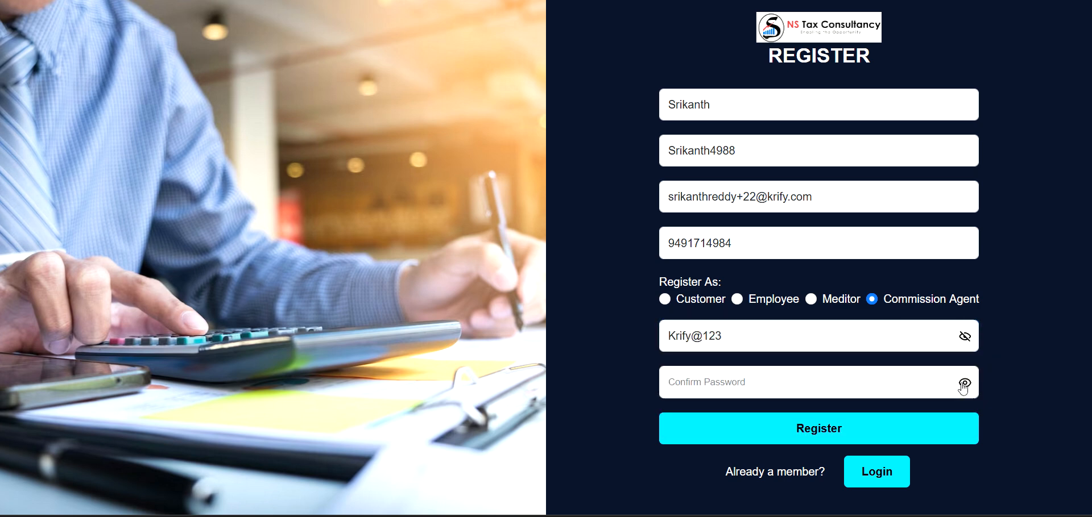
left_click(964, 385)
left_click_drag(788, 339, 572, 336)
key("ctrl+c")
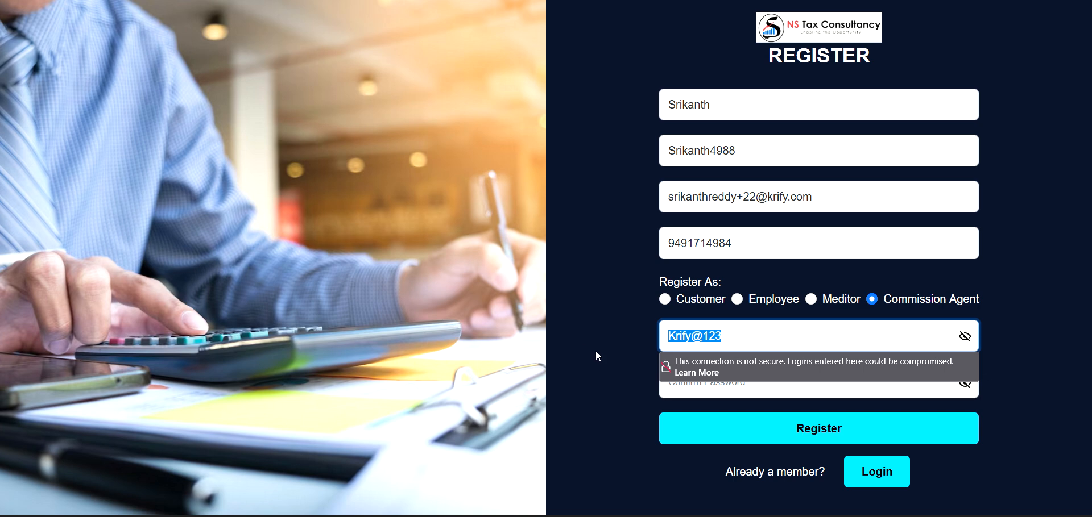
left_click(607, 364)
left_click(796, 383)
key("ctrl+v")
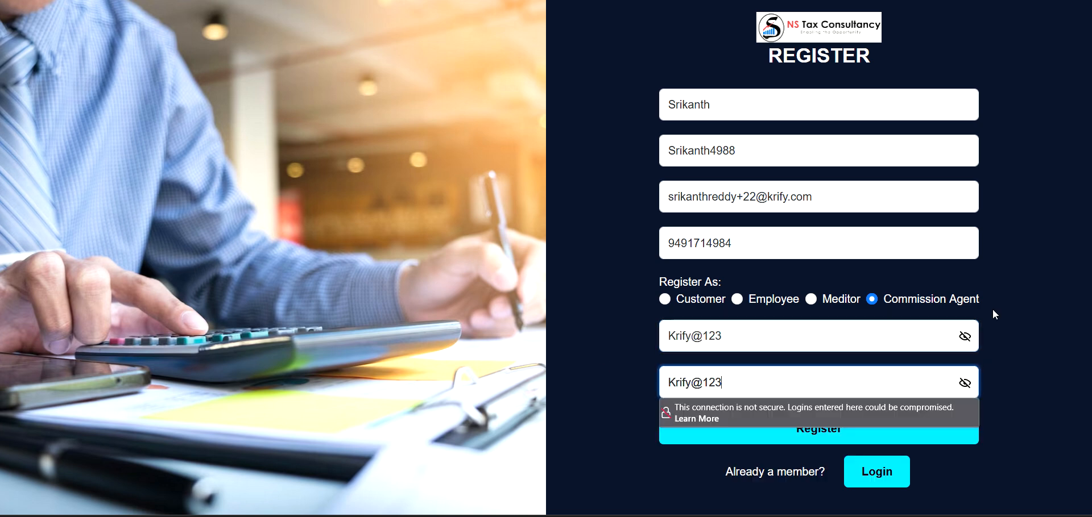
Toggle the password visibility to check the entry, then submit the registration.
left_click(994, 312)
left_click(972, 343)
left_click(970, 343)
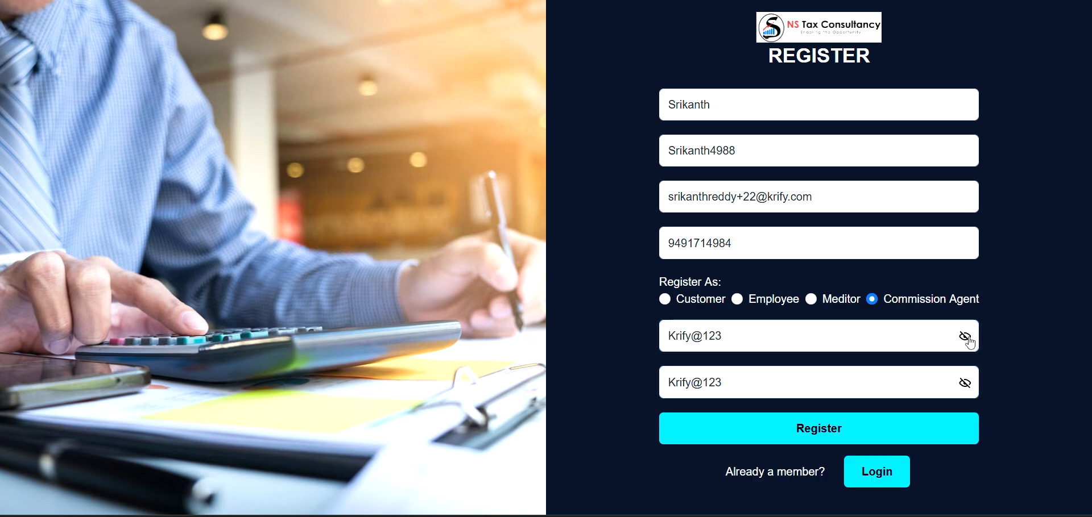
left_click(970, 343)
left_click(969, 343)
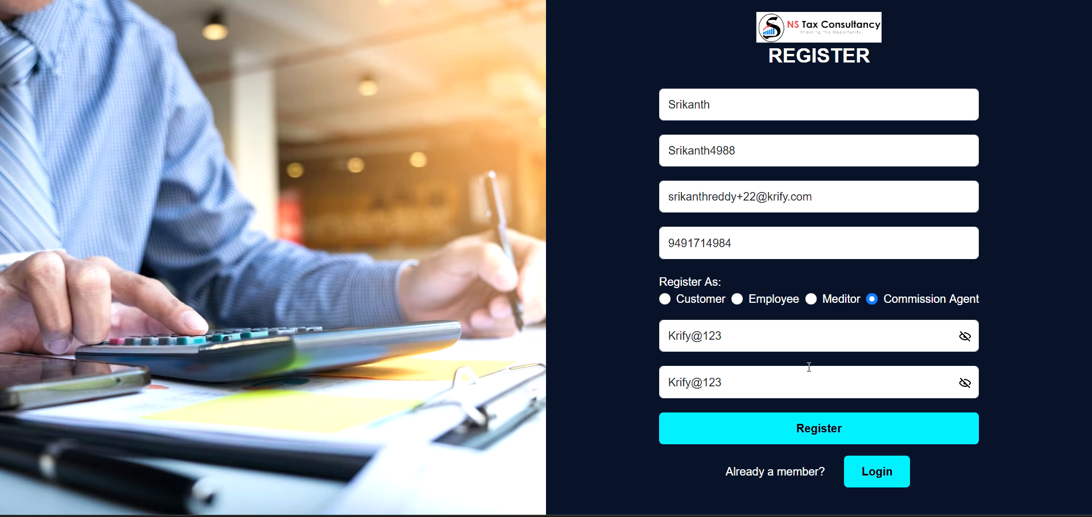
left_click(968, 344)
left_click(968, 344)
left_click(775, 439)
Dismiss the browser prompts and note the registration-successful message on the login page.
left_click(513, 126)
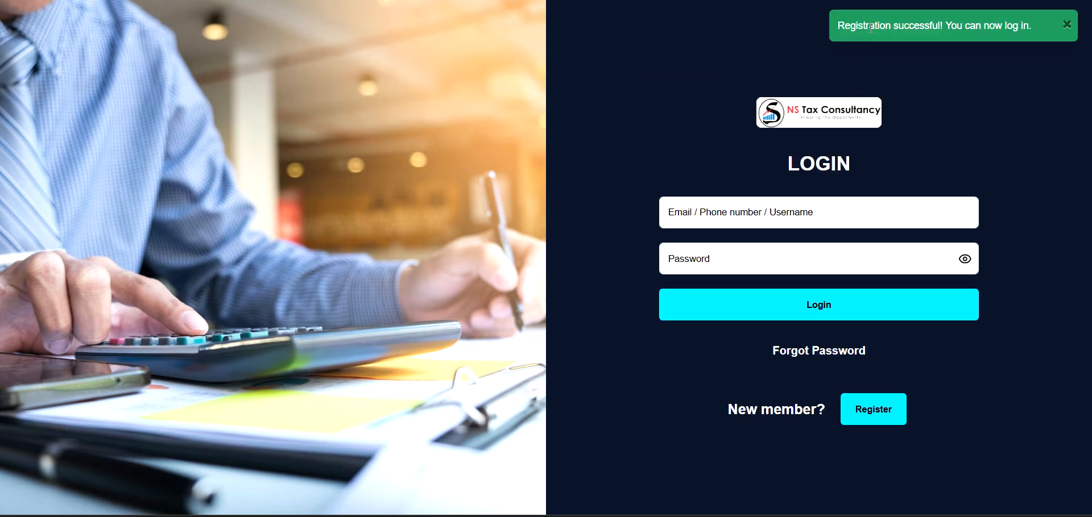
left_click_drag(851, 25, 995, 25)
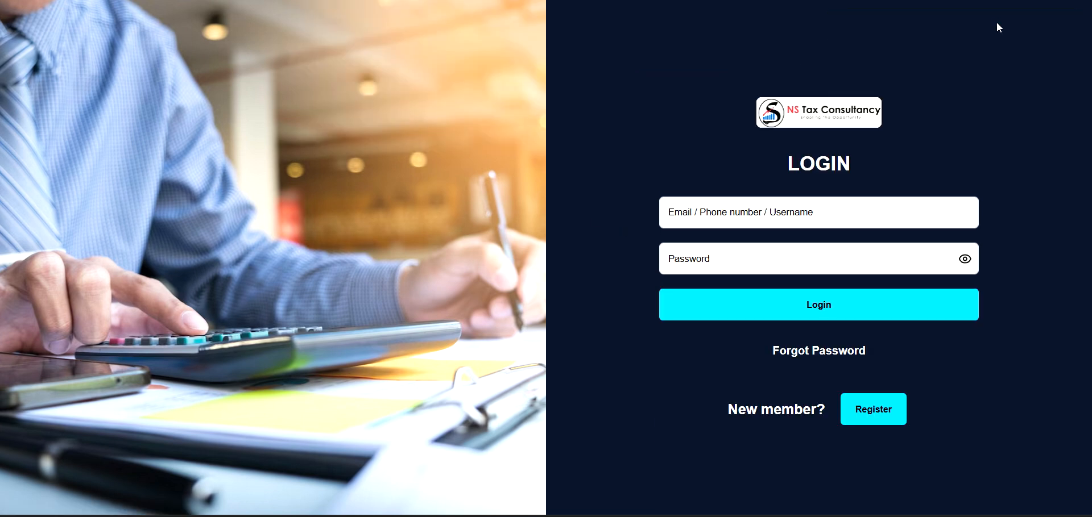
left_click(802, 216)
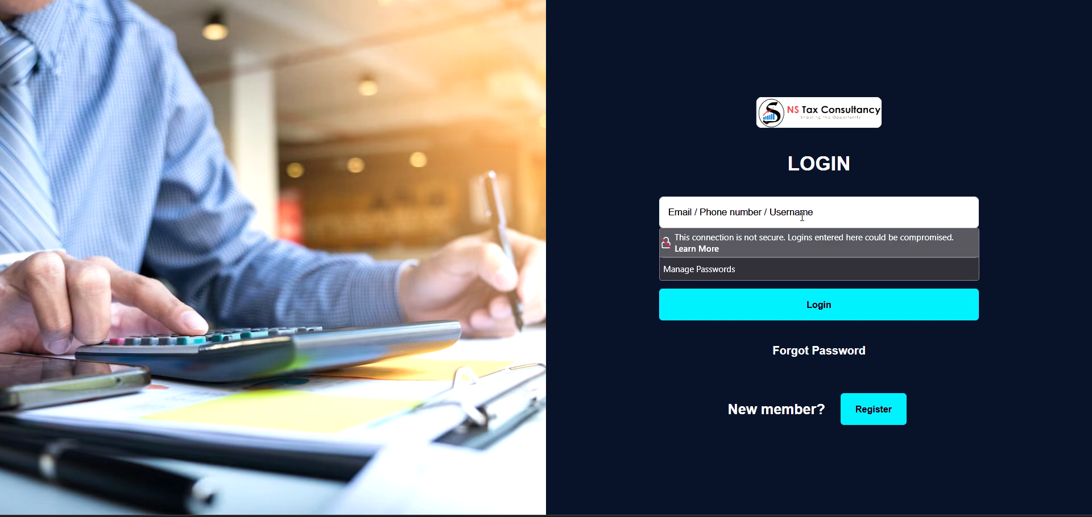
left_click(699, 266)
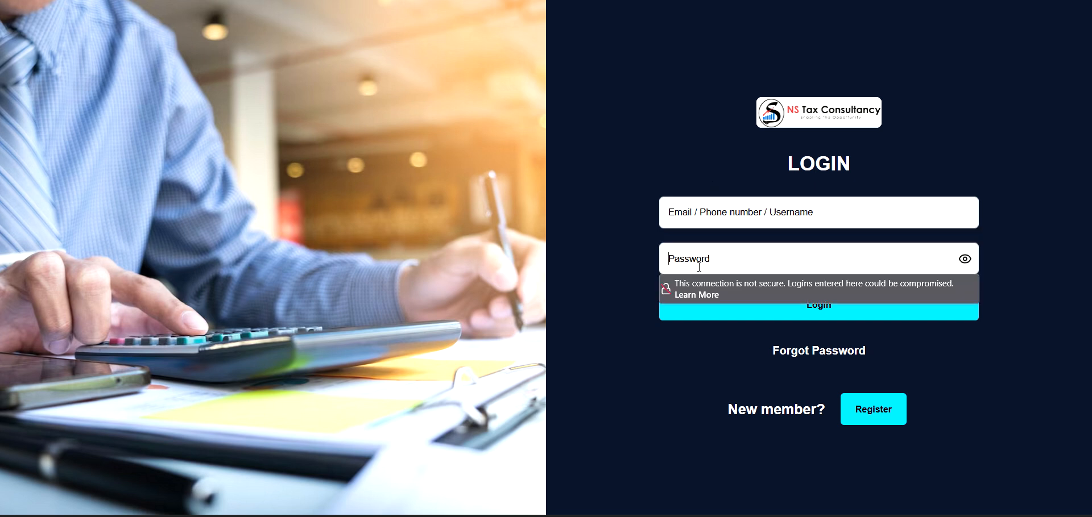
left_click(704, 217)
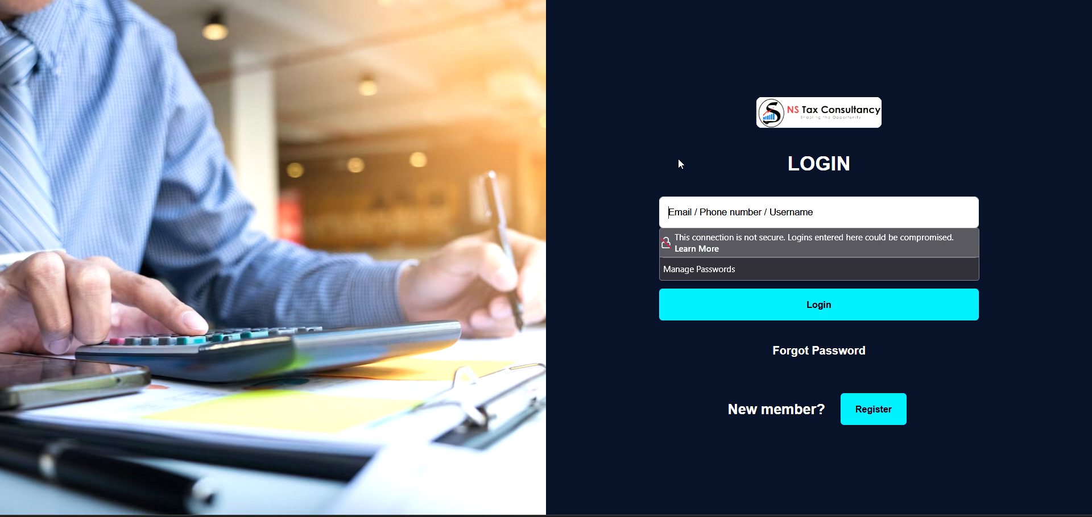
left_click(560, 2)
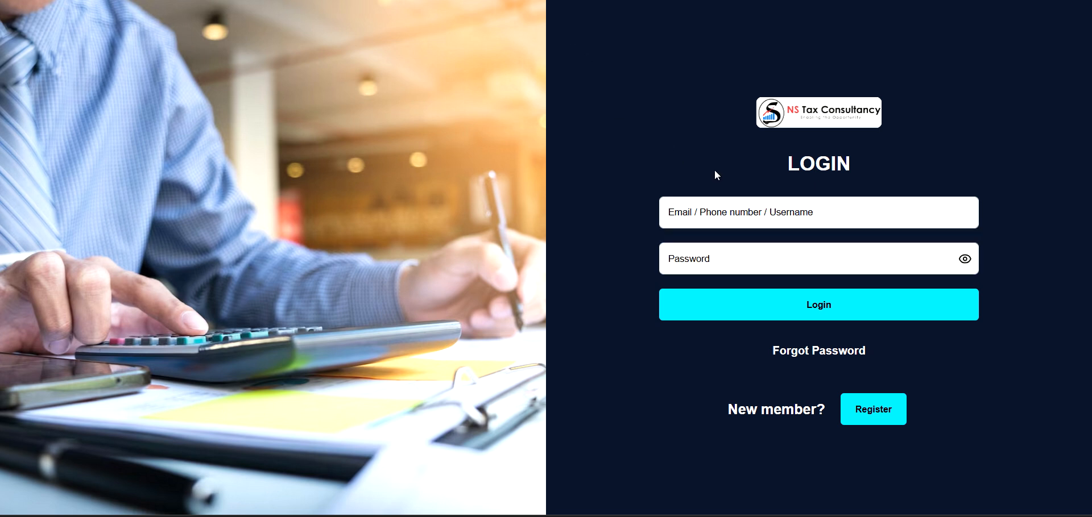
Log in with the new agent's e-mail and password and read the pending-approval message.
left_click(726, 209)
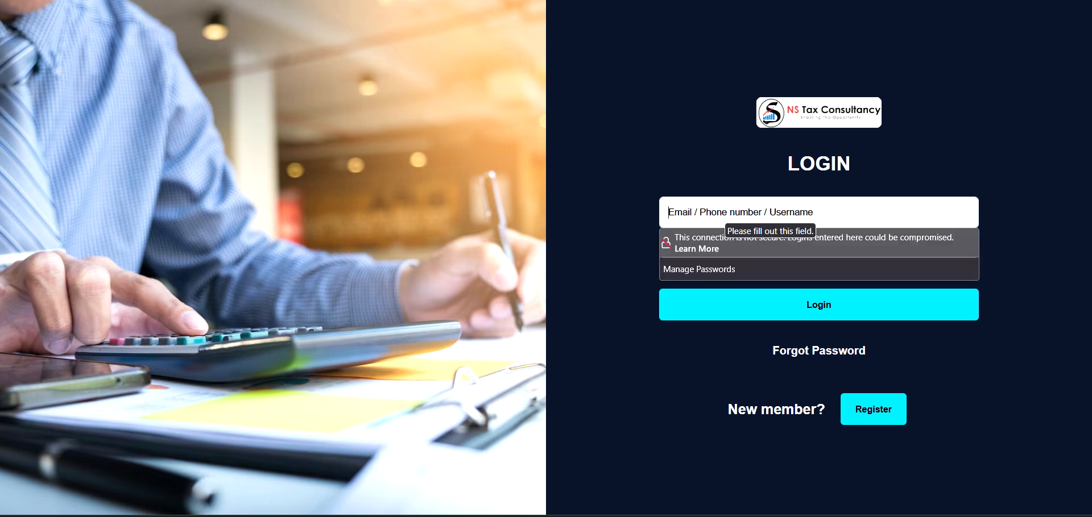
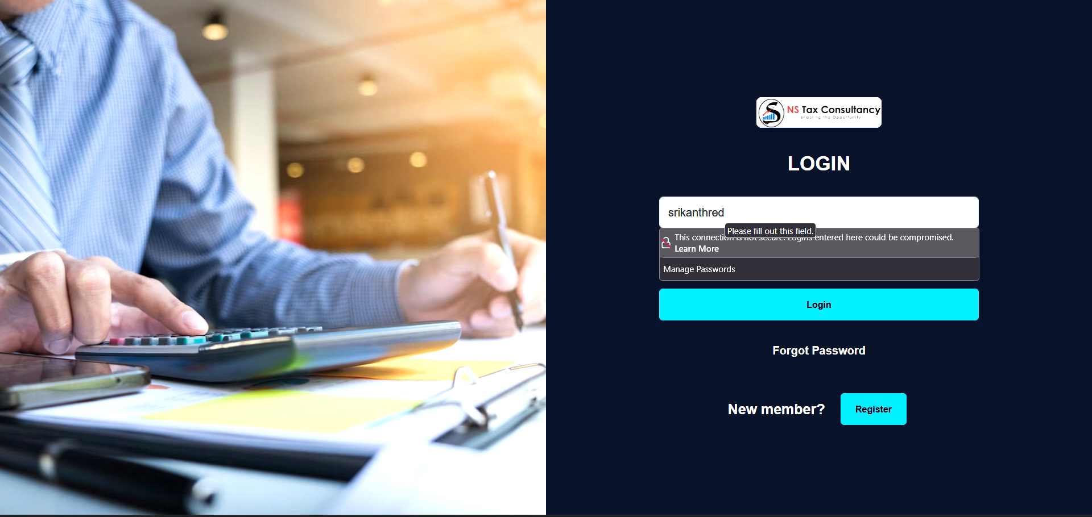
left_click(506, 75)
left_click(693, 262)
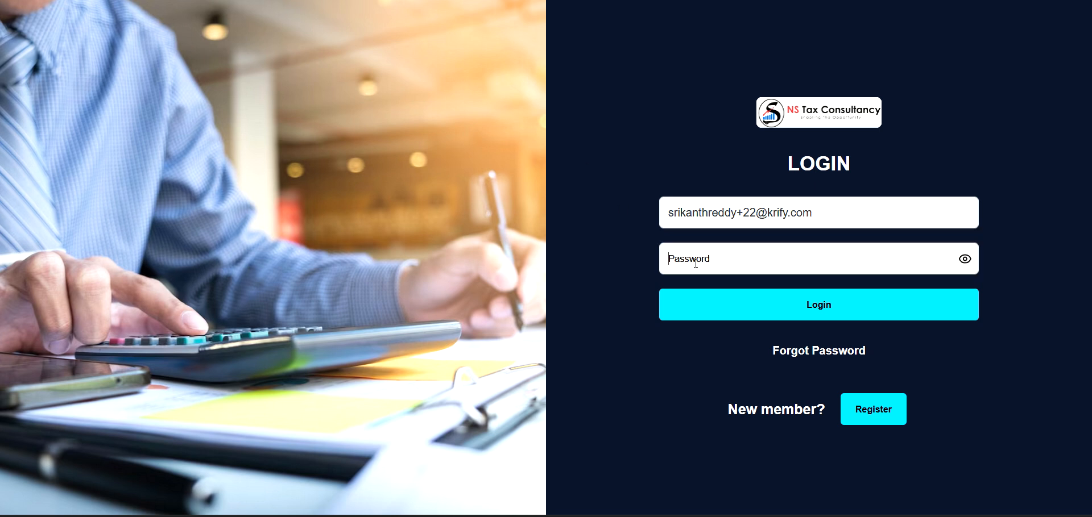
type("•••••••••")
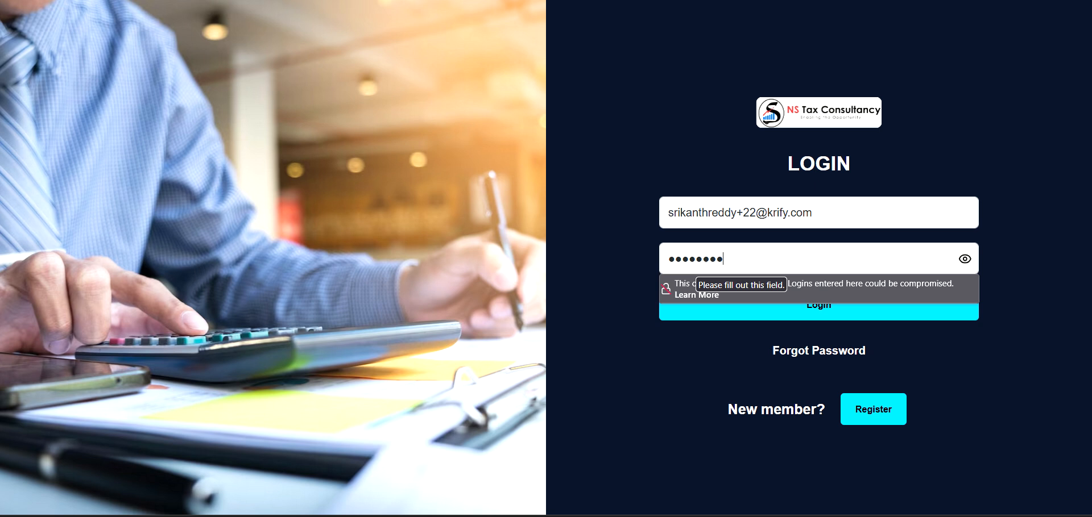
left_click(963, 260)
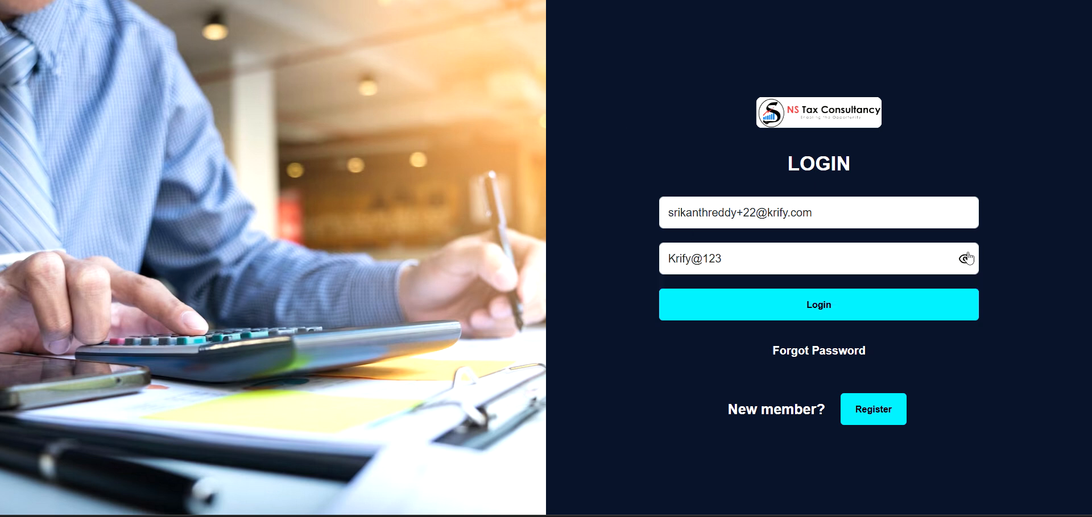
left_click(804, 320)
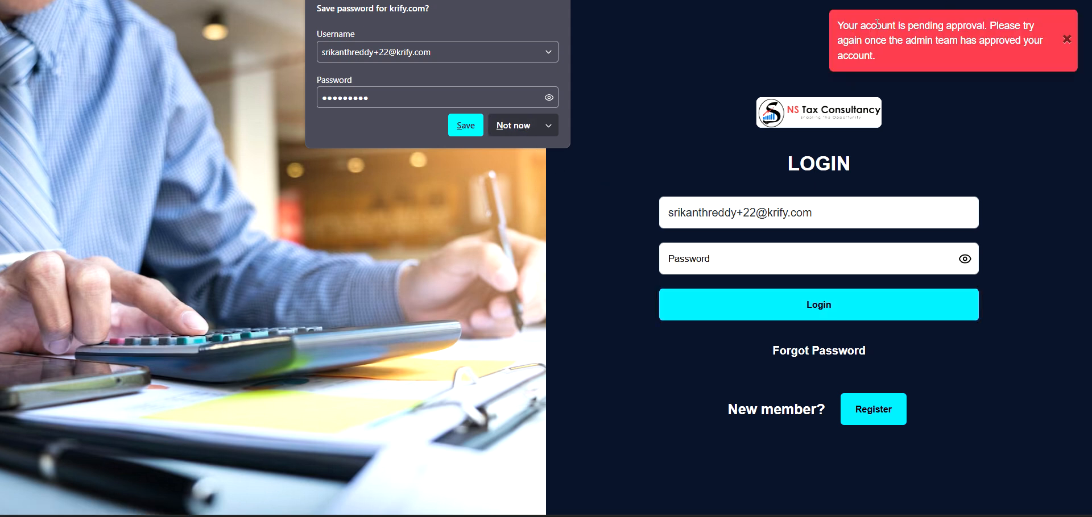
left_click_drag(841, 26, 964, 33)
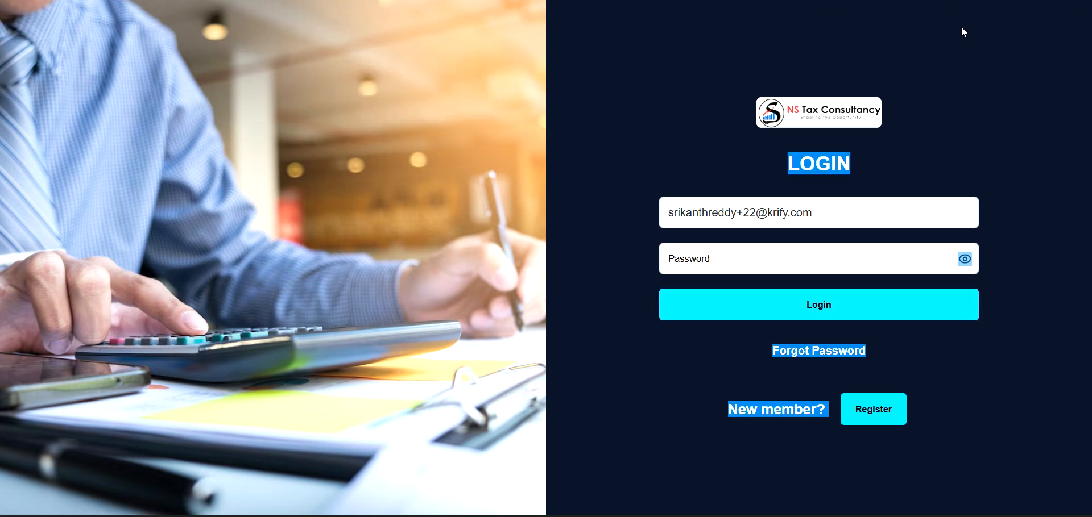
Re-enter the agent's password and retry the login, dismissing the save-password offer.
left_click(964, 33)
left_click(809, 268)
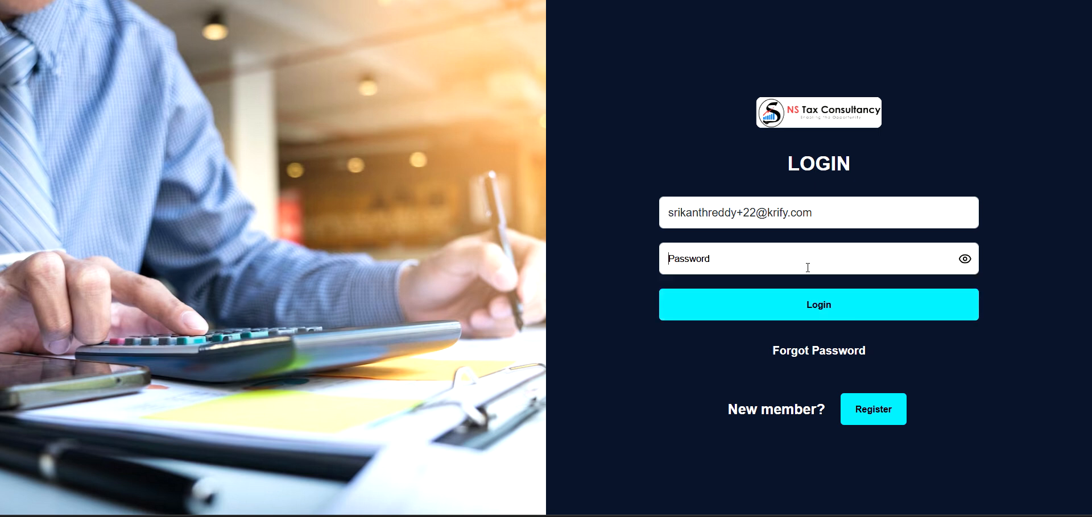
type("*********")
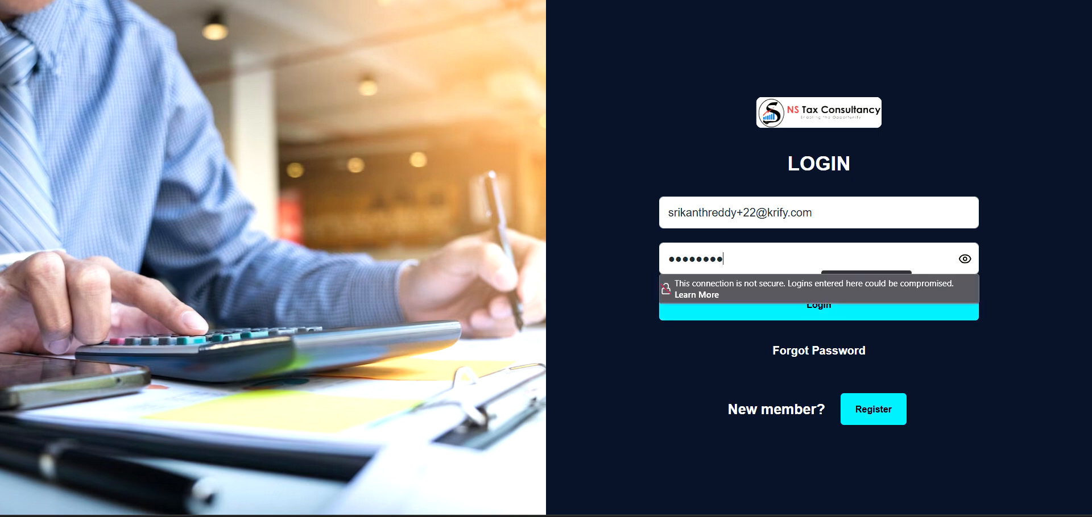
left_click(835, 319)
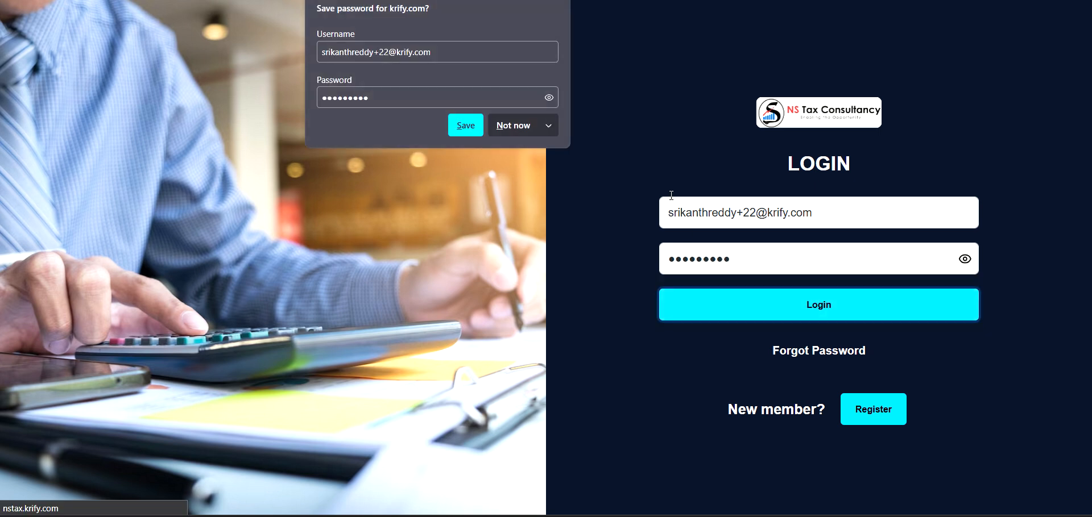
left_click(524, 134)
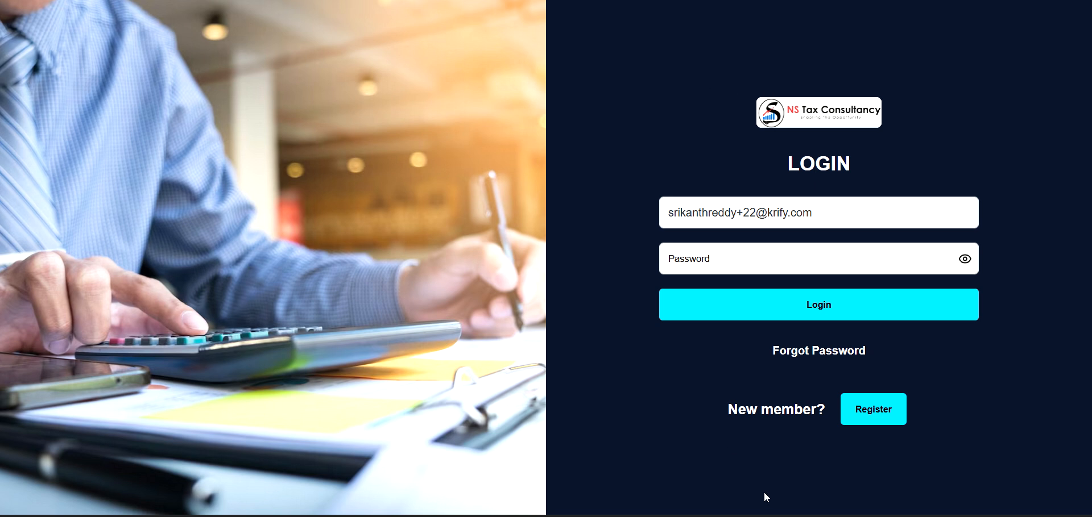
In the admin window, reload Commission Agent Approval to show the new Inactive agent.
left_click(756, 450)
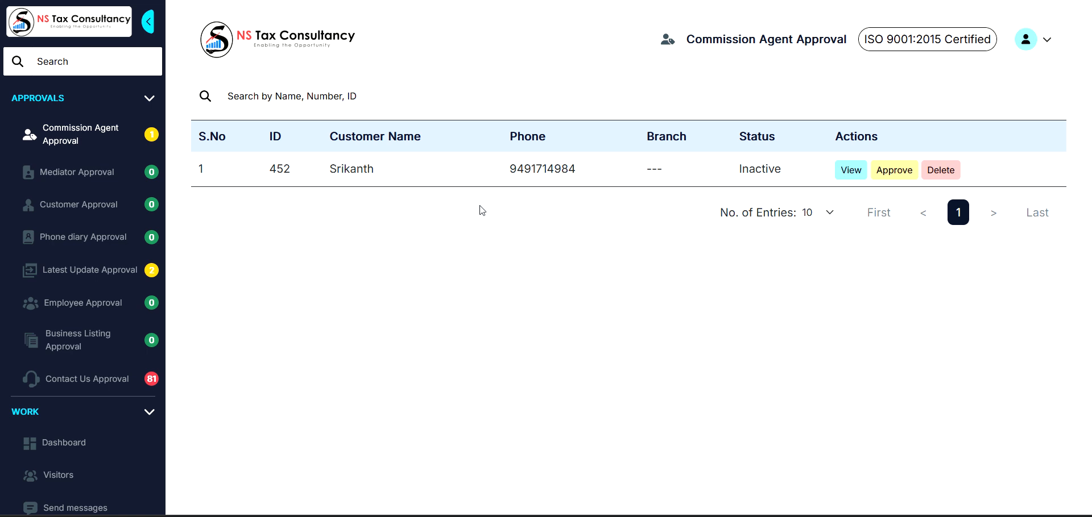
left_click(111, 143)
left_click(850, 177)
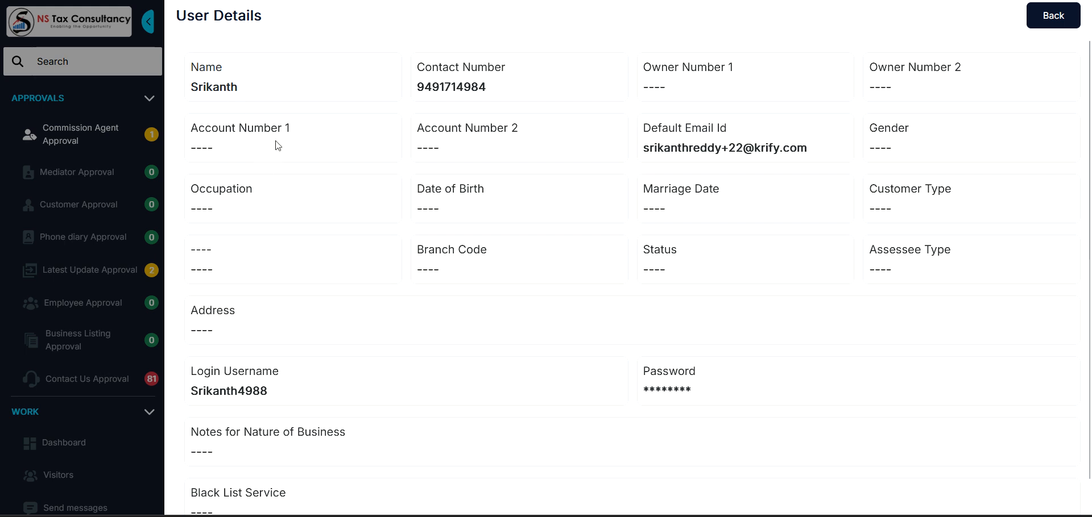
scroll(570, 373, "down", 1)
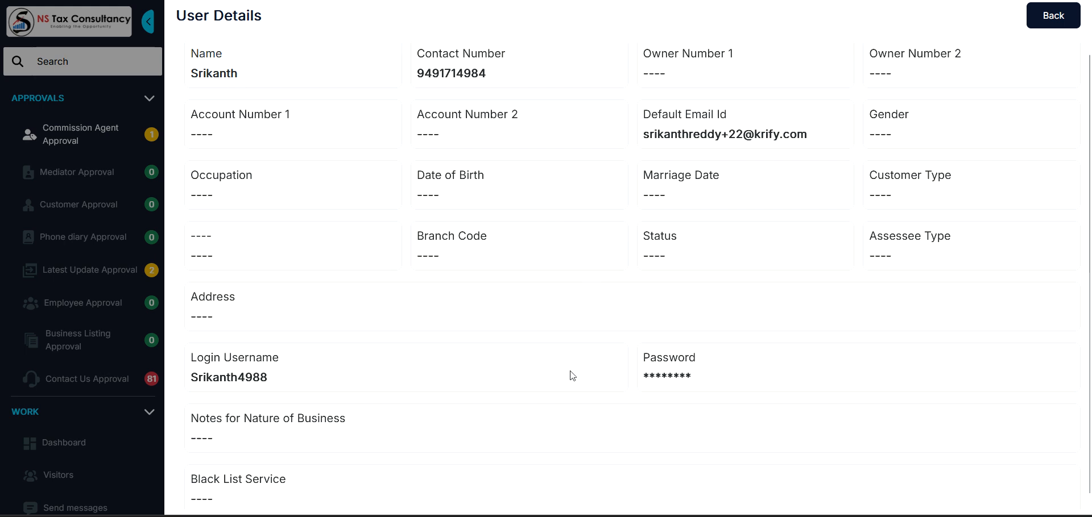
scroll(499, 222, "up", 1)
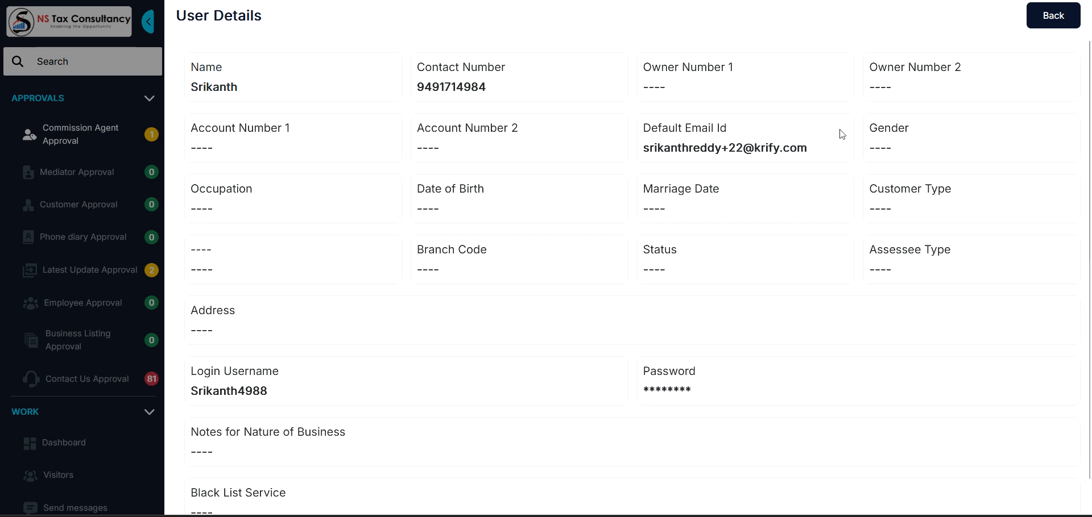
left_click(1052, 26)
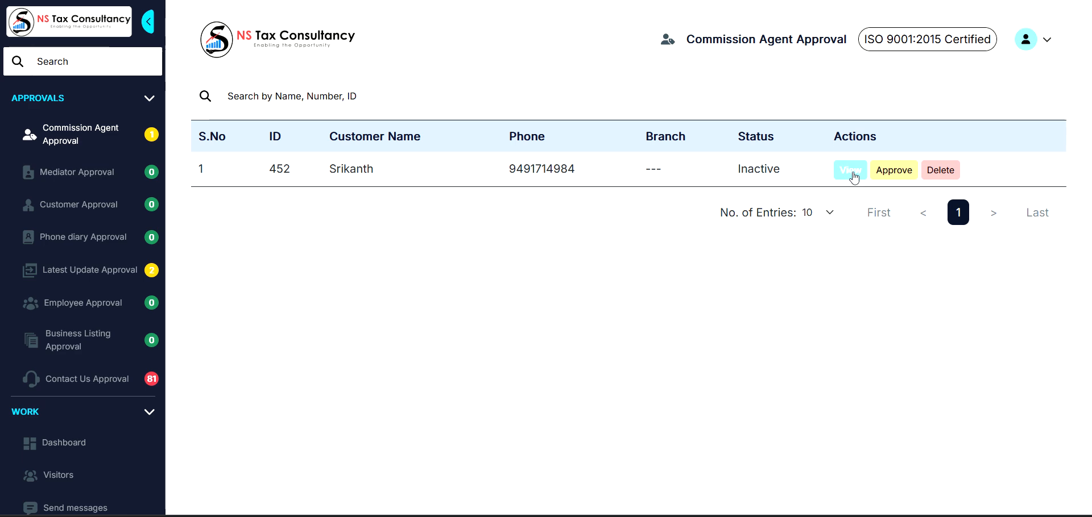
left_click(938, 173)
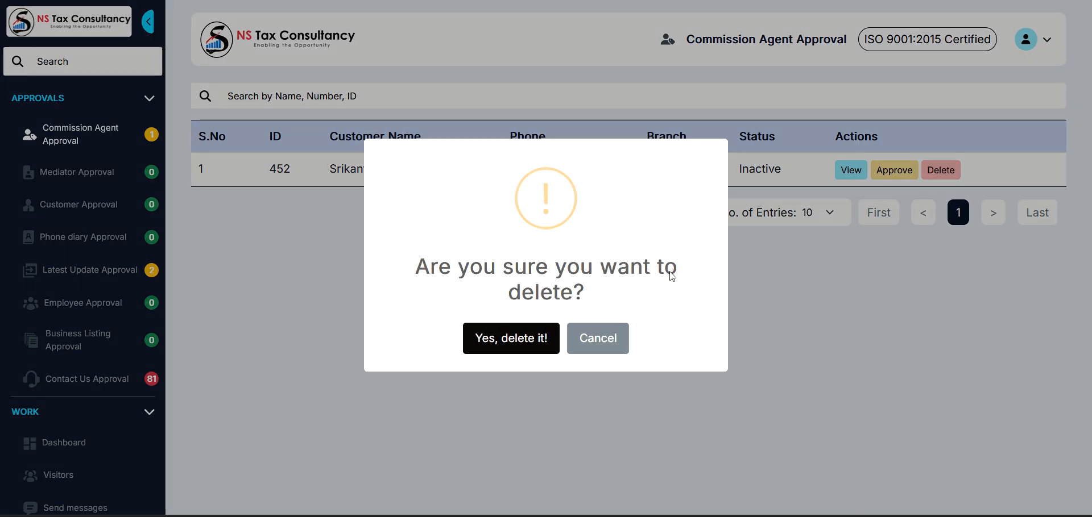
left_click(596, 337)
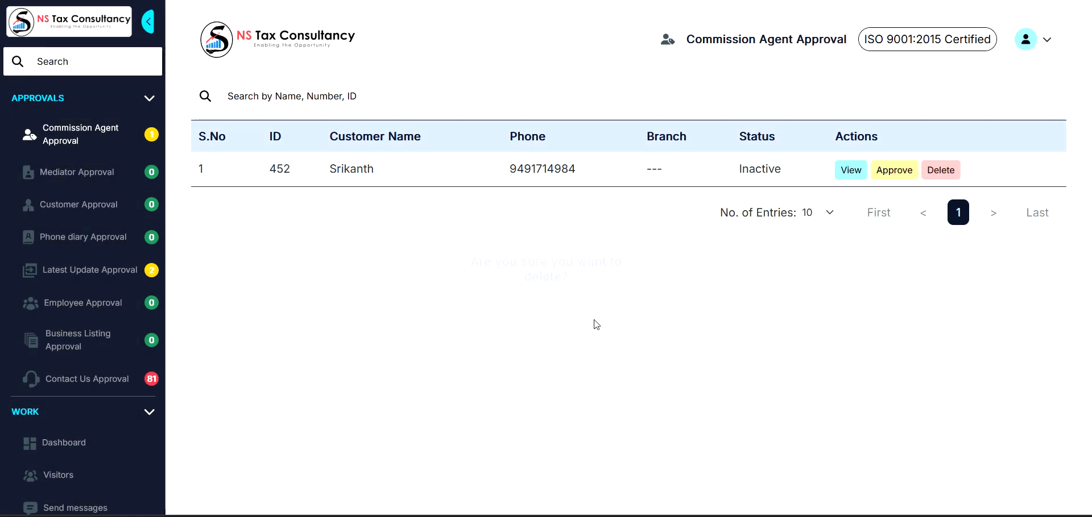
left_click(894, 174)
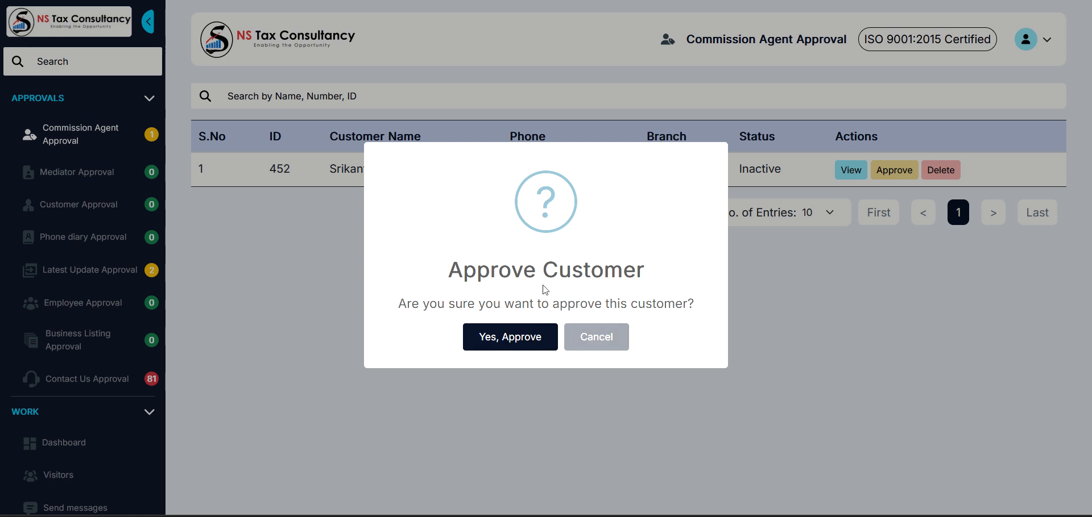
Confirm approval of the new agent and acknowledge the success message.
left_click(500, 341)
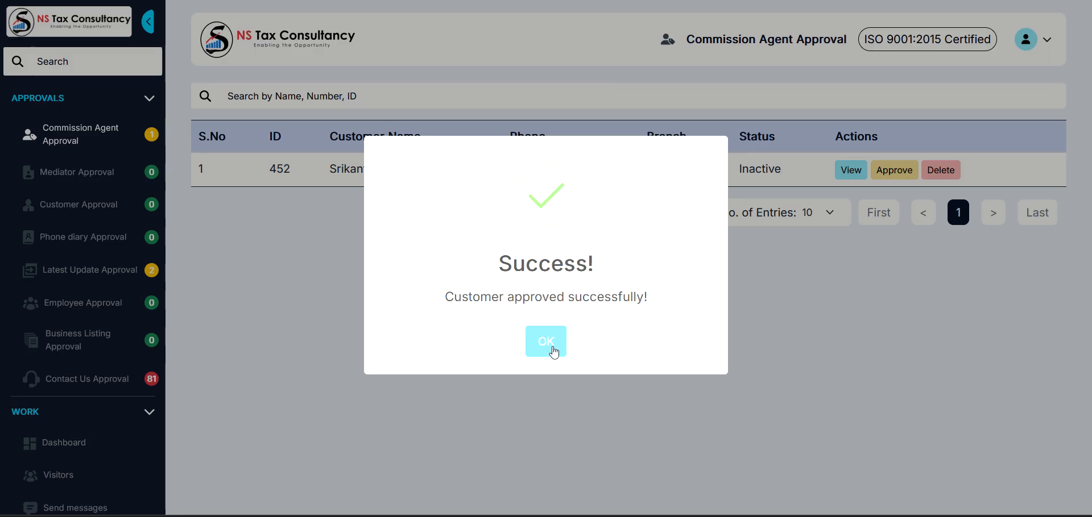
left_click(551, 346)
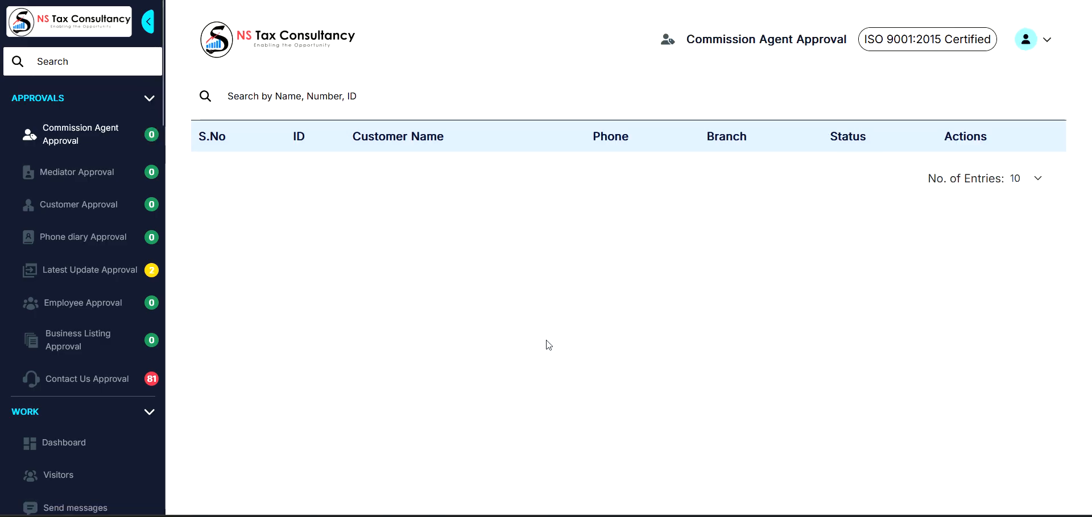